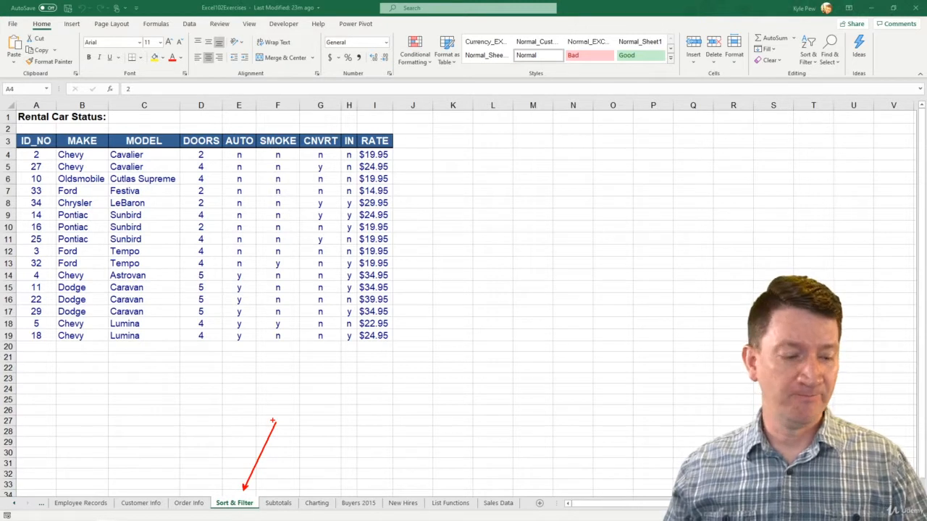
# Step: Start a data validation rule on the MAKE cells B4:B30 that allows only values from a list
pyautogui.press('Escape')
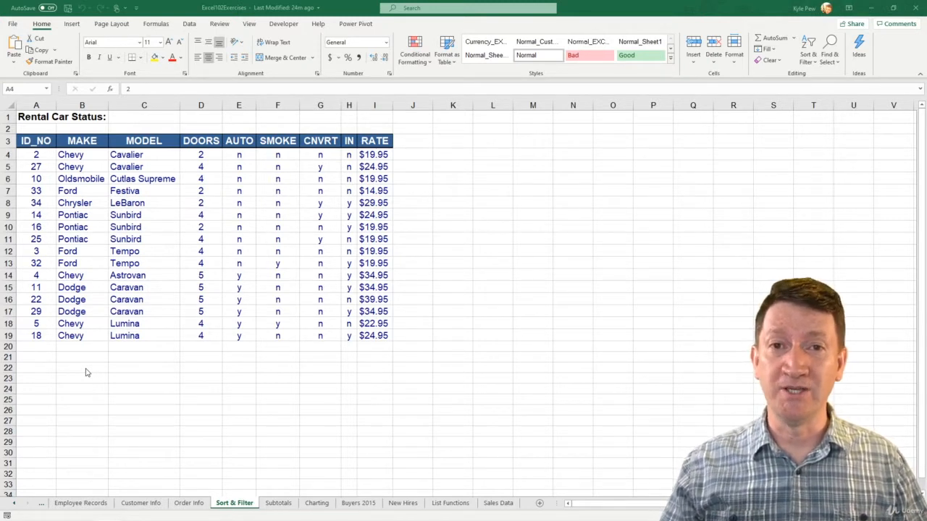
pyautogui.click(75, 155)
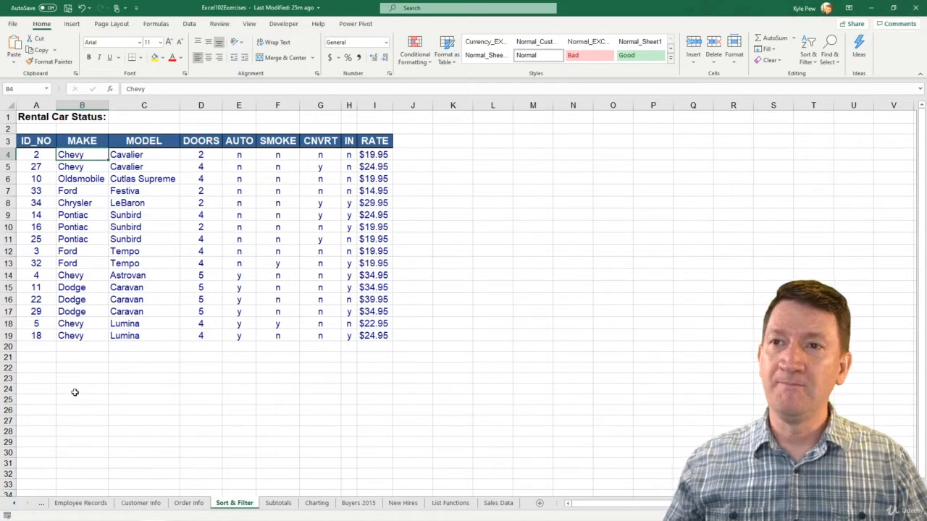
pyautogui.keyDown('shift'); pyautogui.click(69, 453); pyautogui.keyUp('shift')
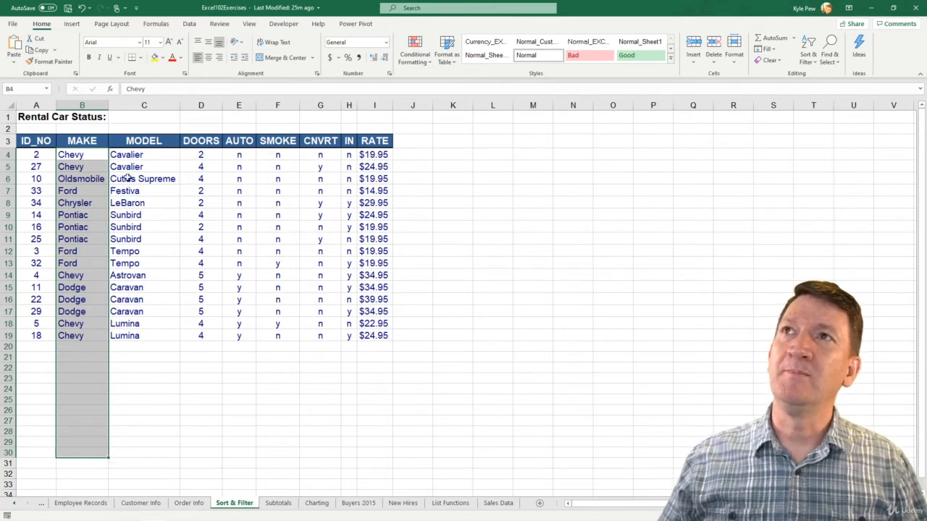
pyautogui.click(189, 24)
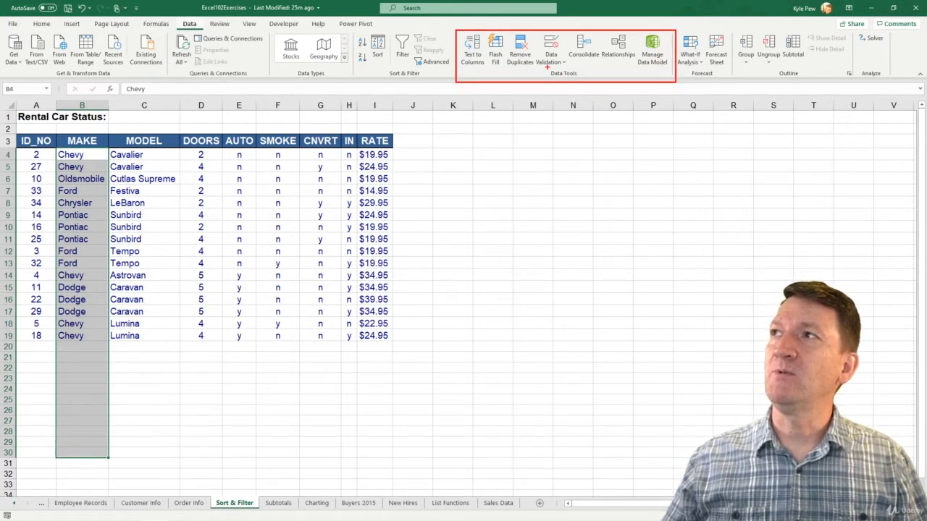
pyautogui.moveTo(548, 70); pyautogui.dragTo(577, 162)
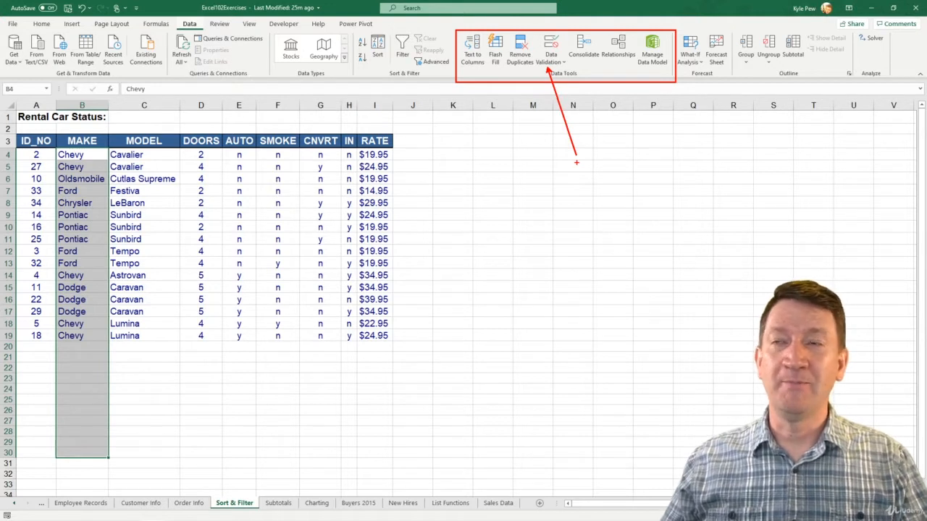
pyautogui.press('Escape')
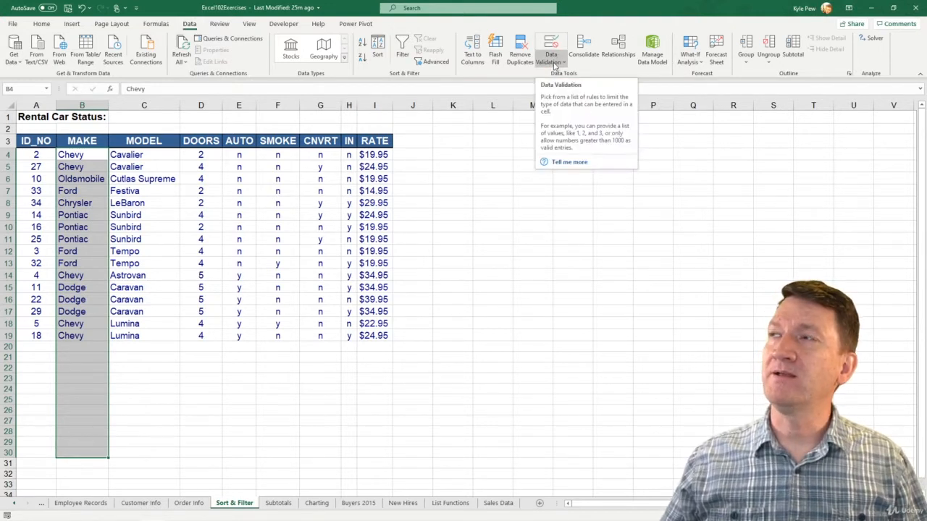
pyautogui.click(555, 64)
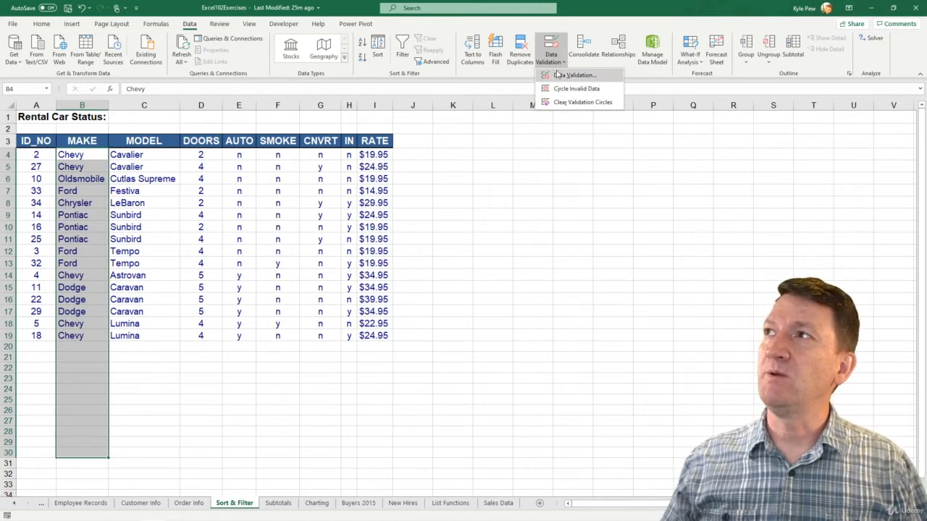
pyautogui.click(565, 78)
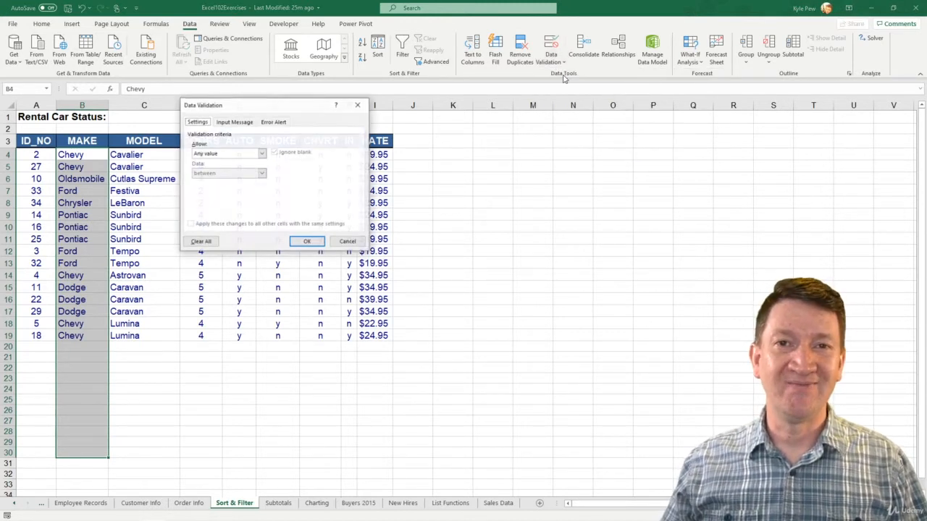
pyautogui.moveTo(269, 108); pyautogui.dragTo(340, 129)
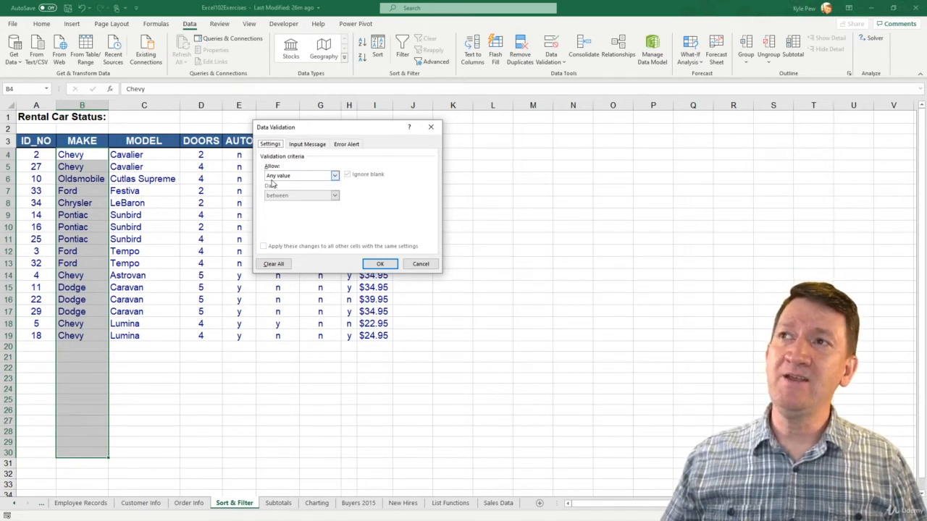
pyautogui.click(335, 175)
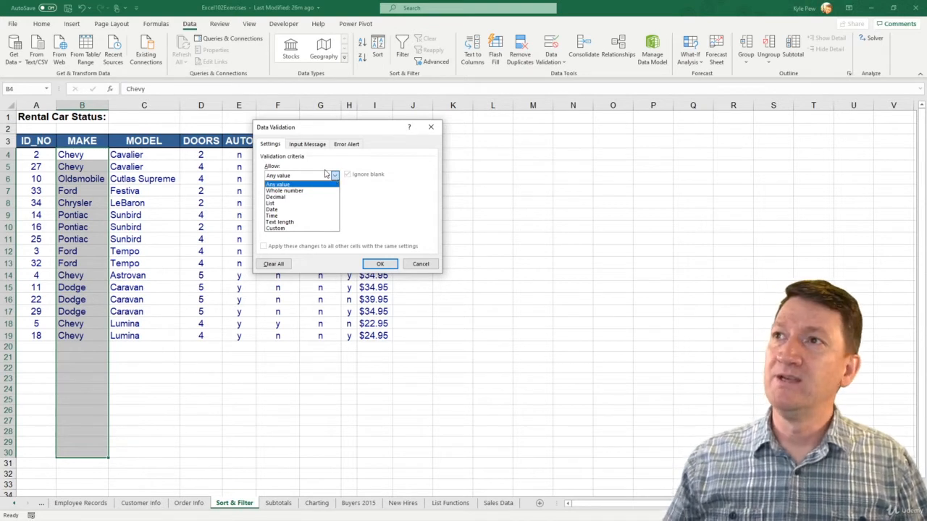
pyautogui.click(286, 203)
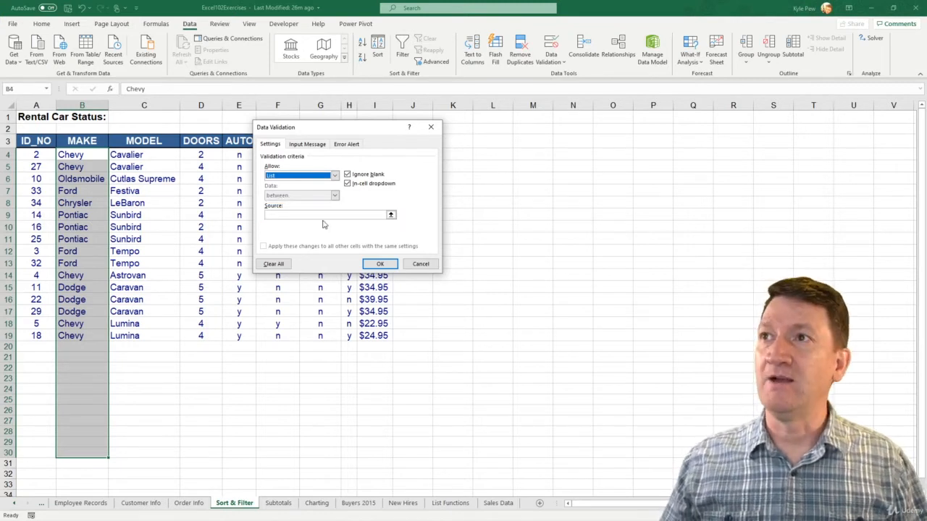
# Step: Set the list source to Ford,Chevy,Pontiac,Oldsmobile,Dodge and apply the validation rule
pyautogui.click(313, 215)
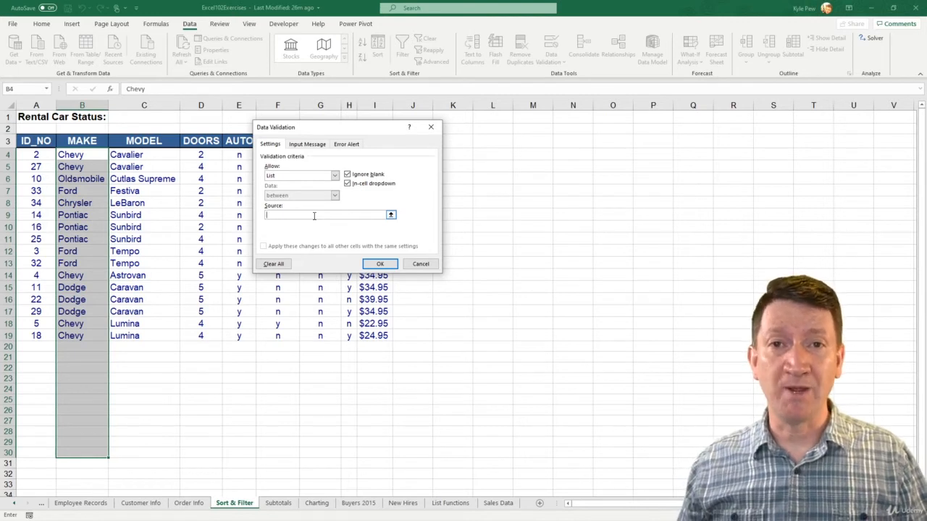
pyautogui.write('Ford')
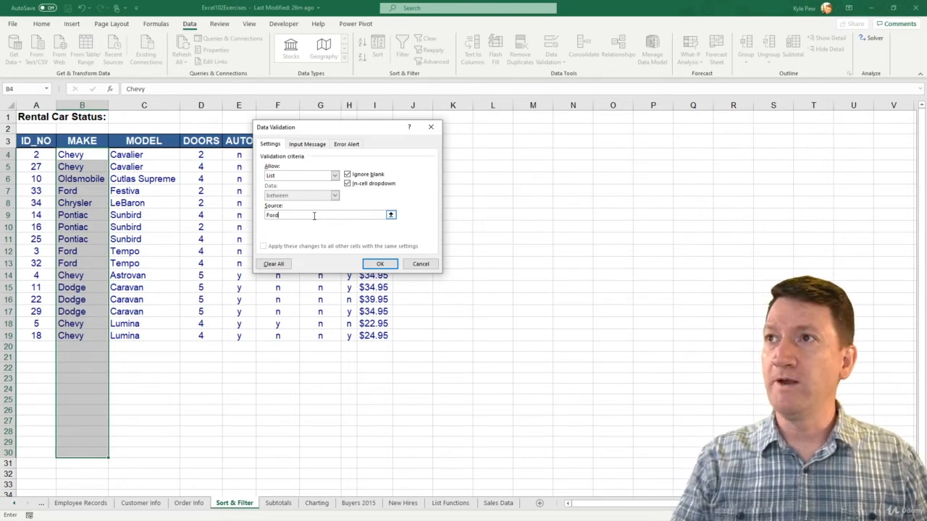
pyautogui.write(',')
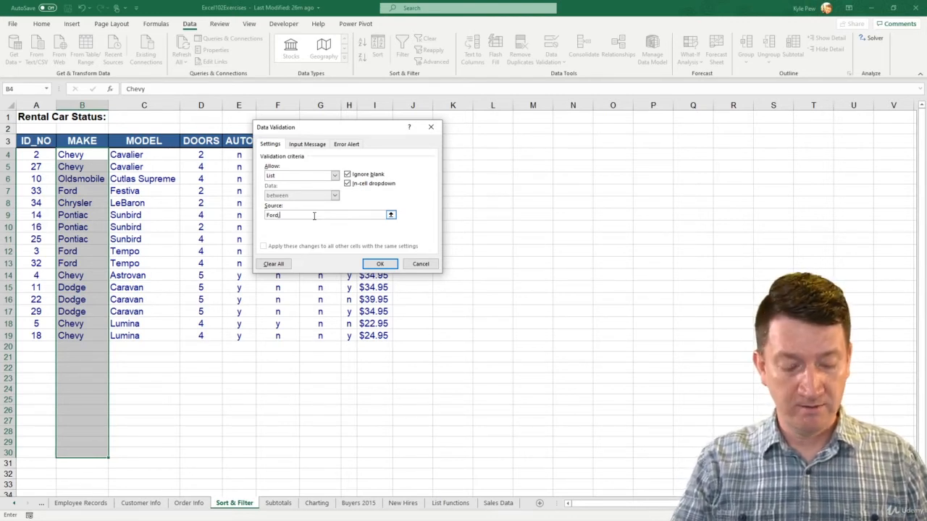
pyautogui.write('Chevy,')
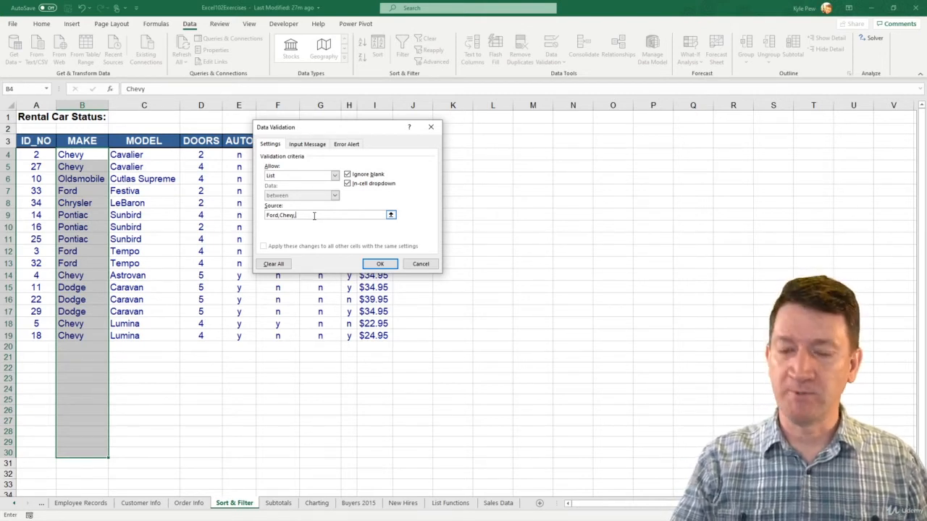
pyautogui.write('Pontiac')
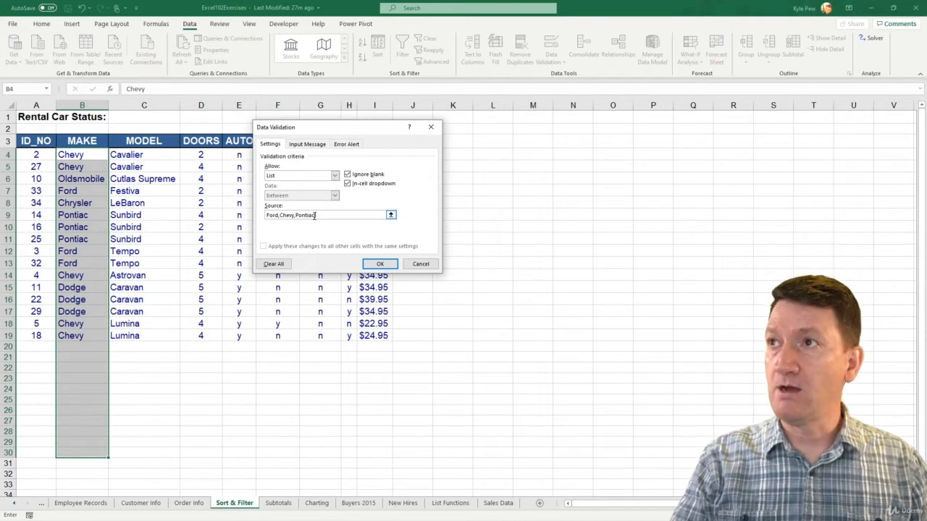
pyautogui.write(',')
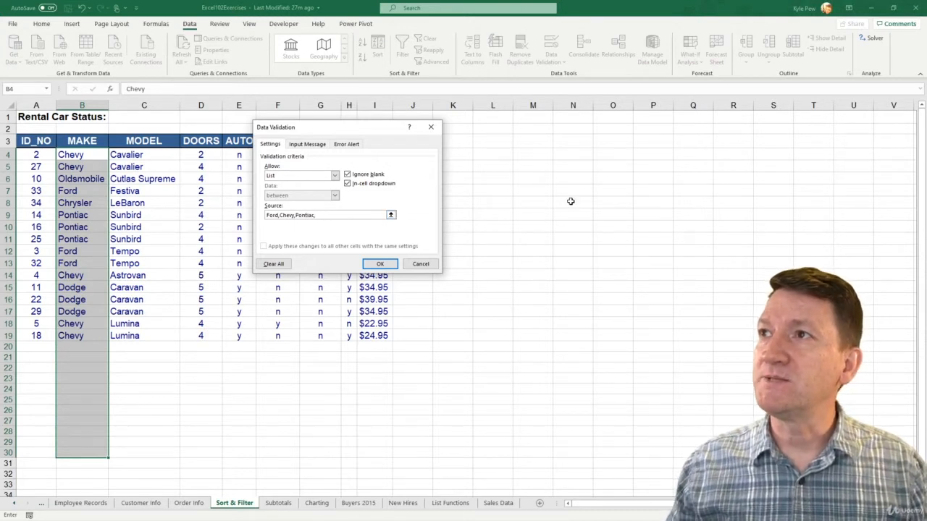
pyautogui.write('Old')
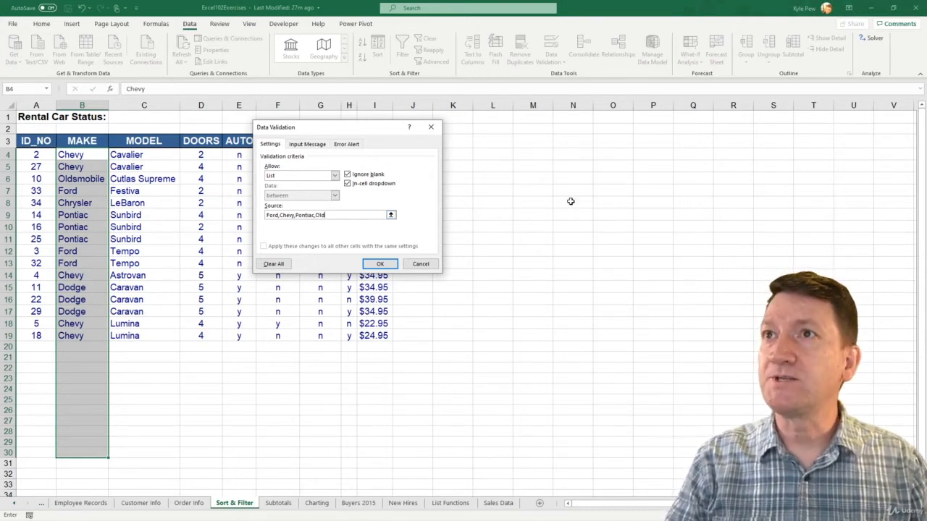
pyautogui.write('smobile')
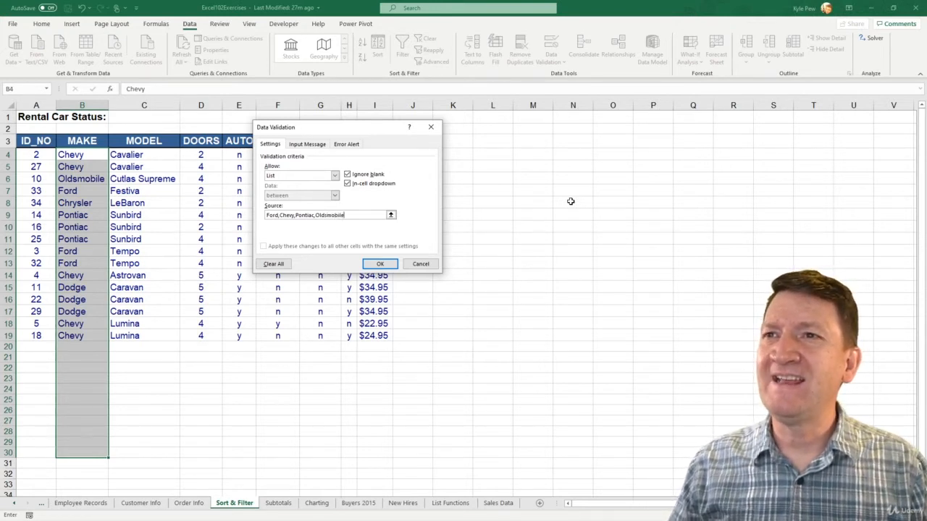
pyautogui.write(', ')
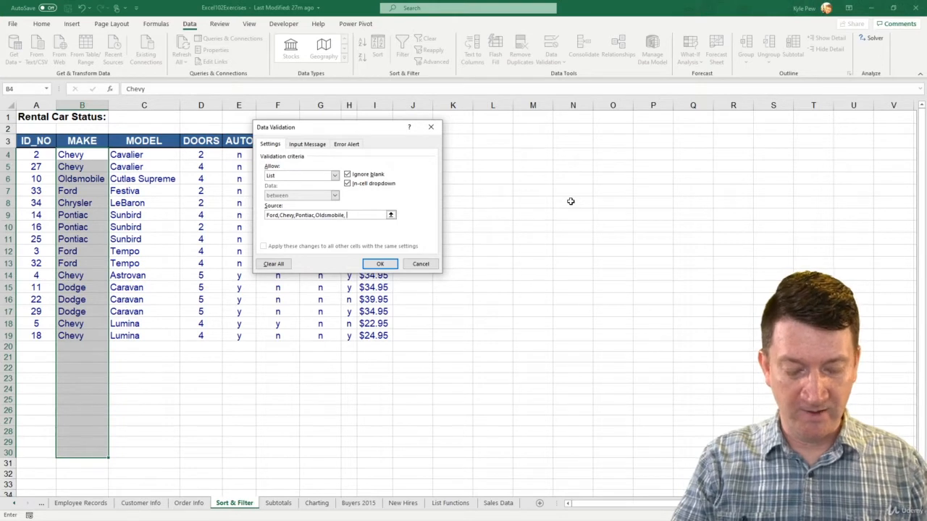
pyautogui.write('D')
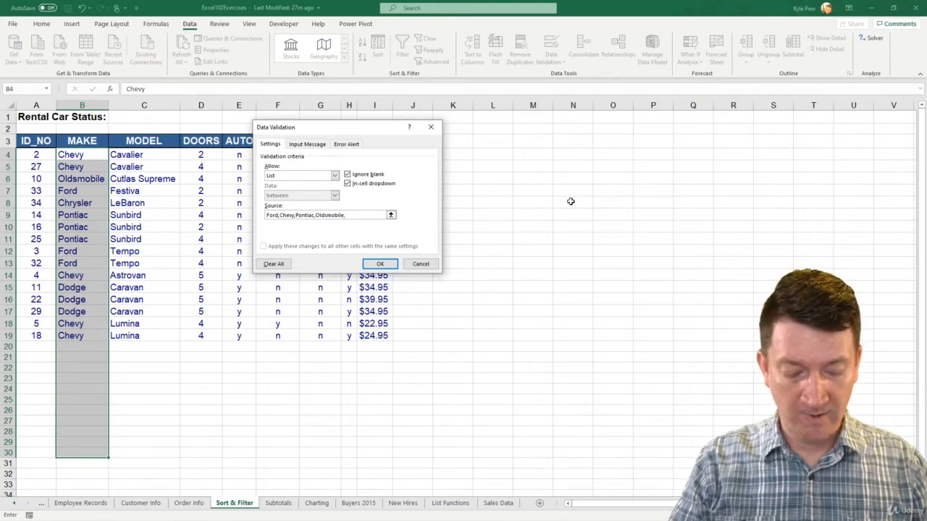
pyautogui.write('Dodge')
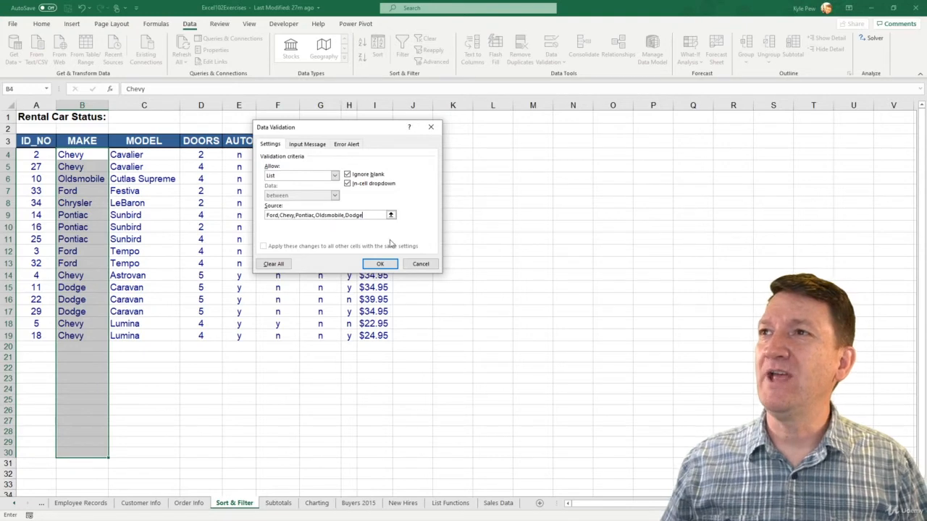
pyautogui.click(380, 264)
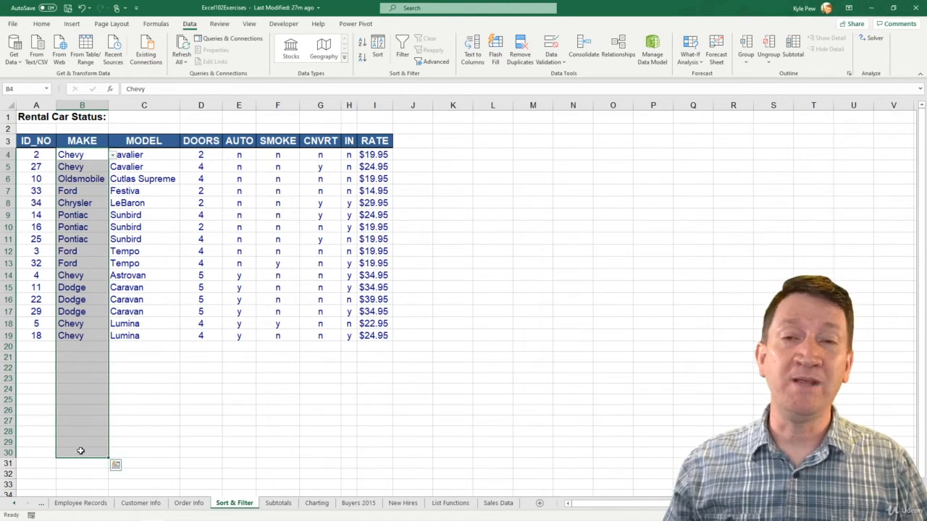
# Step: Check the choices offered by the validation list in MAKE cell B12, leaving its value as is
pyautogui.click(84, 251)
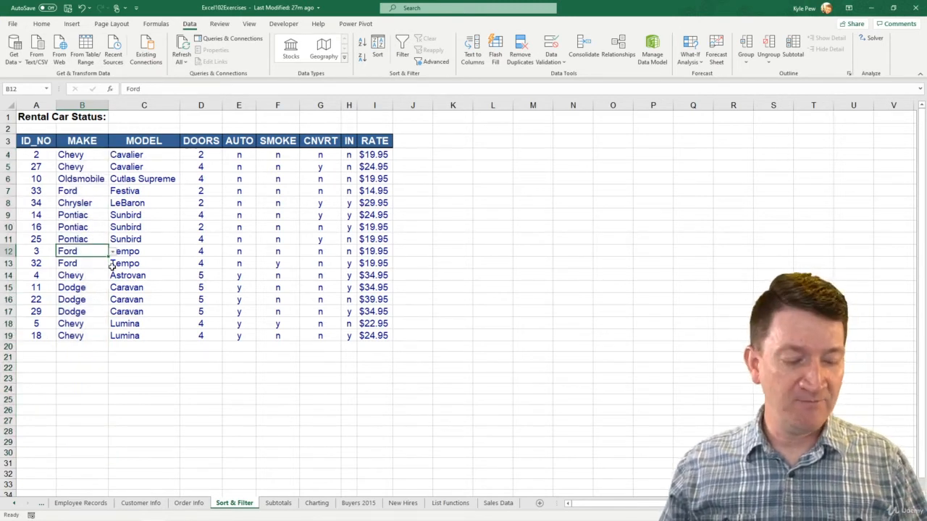
pyautogui.hotkey('ctrl', '2')
pyautogui.moveTo(117, 251); pyautogui.dragTo(161, 306)
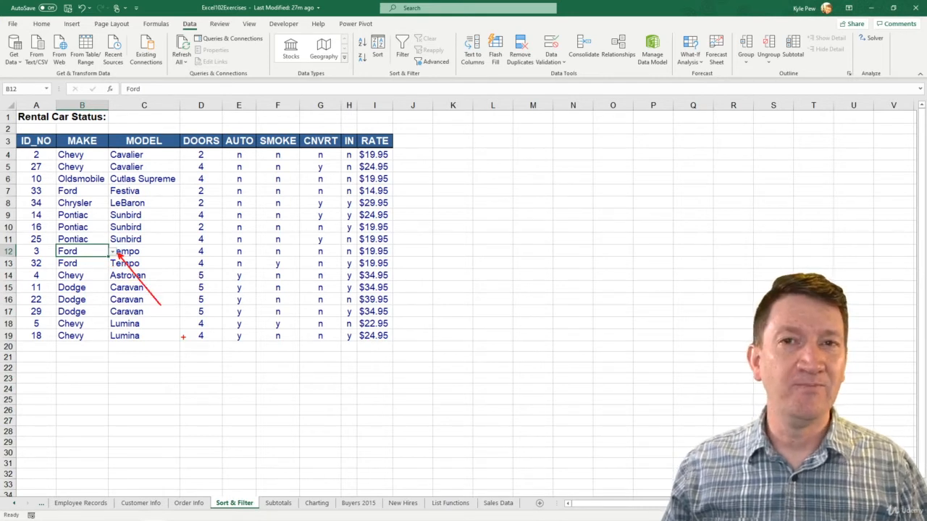
pyautogui.press('Escape')
pyautogui.click(113, 252)
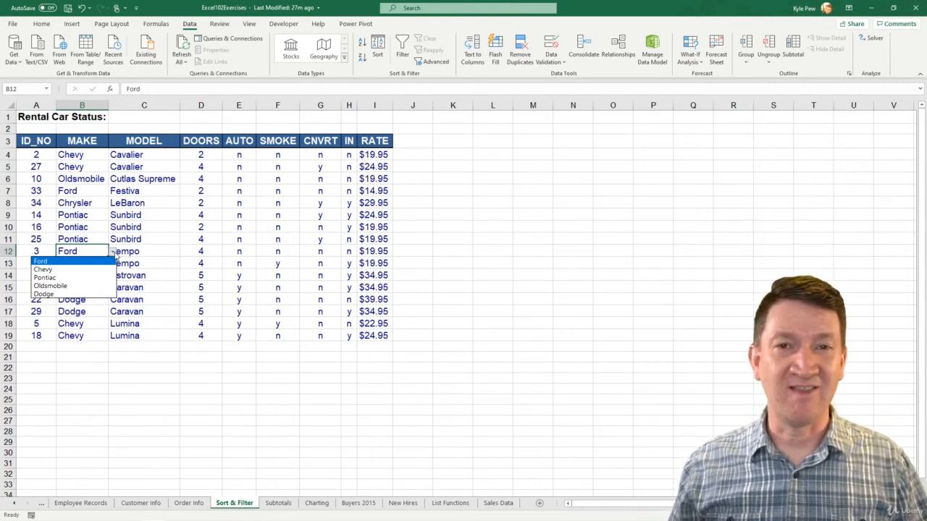
pyautogui.press('Escape')
# Step: Start a new record in row 20 with ID_NO 50 and choose Ford from the MAKE list
pyautogui.click(45, 345)
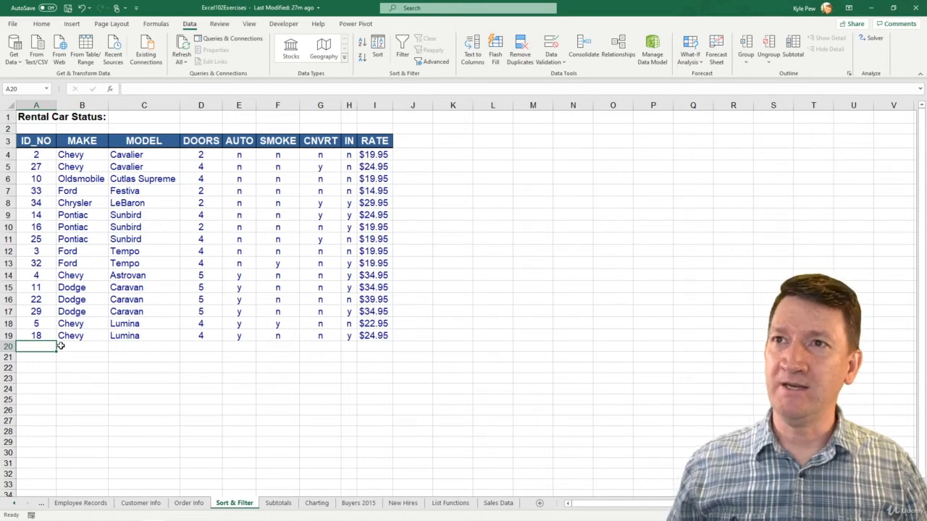
pyautogui.write('50')
pyautogui.click(61, 346)
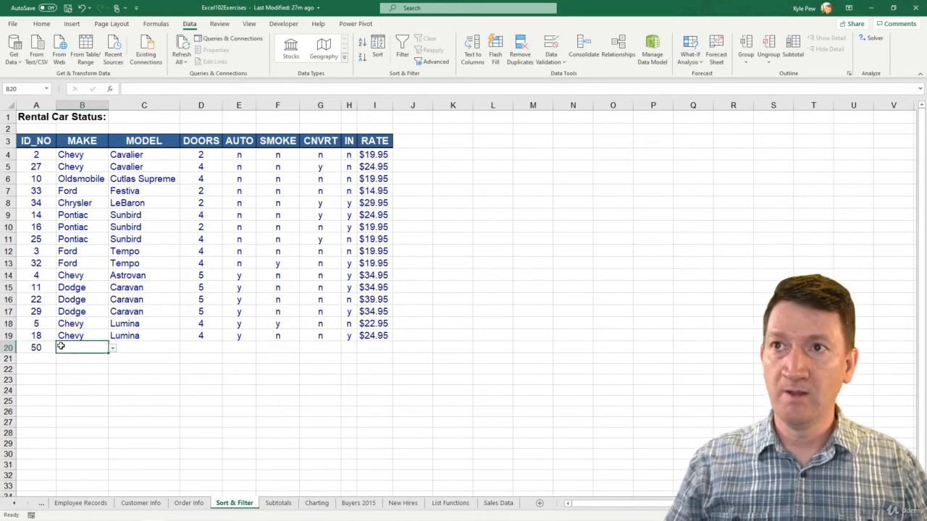
pyautogui.click(112, 348)
pyautogui.click(76, 360)
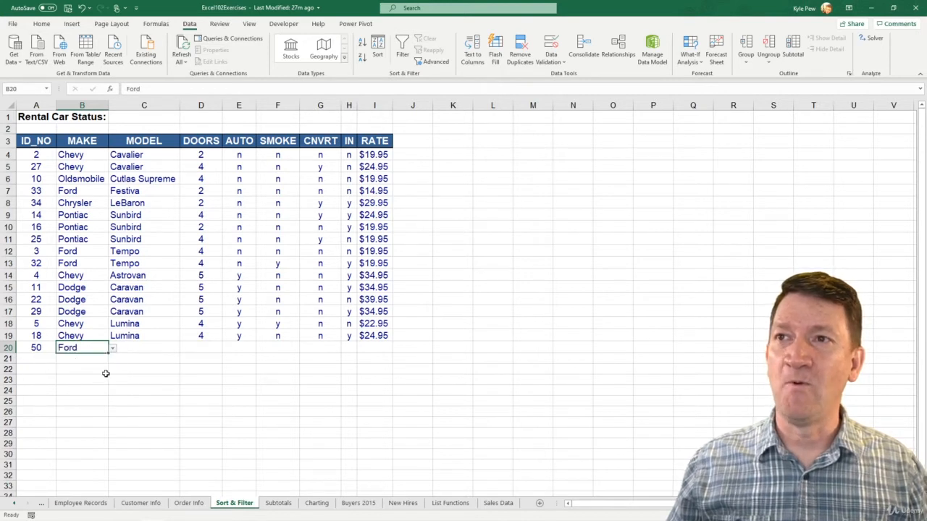
# Step: Enter Festiva as the MODEL of the new car in cell C20
pyautogui.click(135, 347)
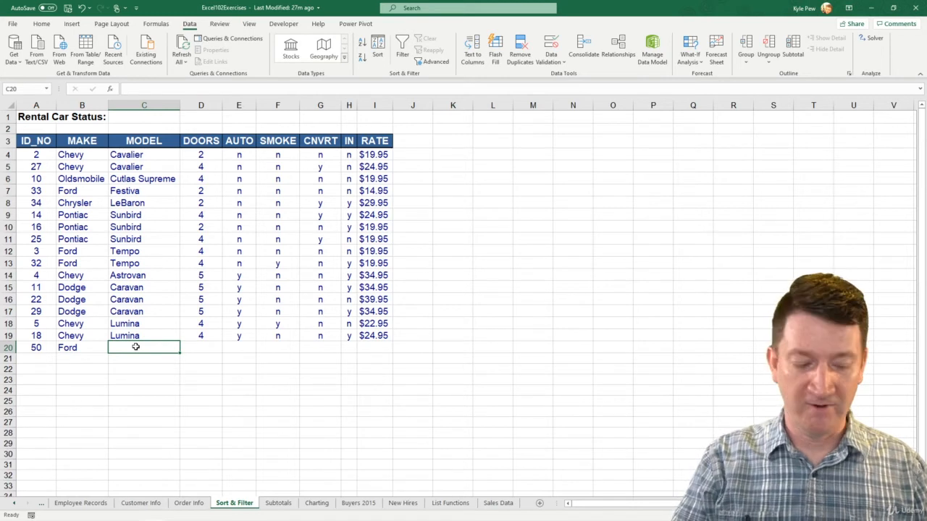
pyautogui.write('Fe')
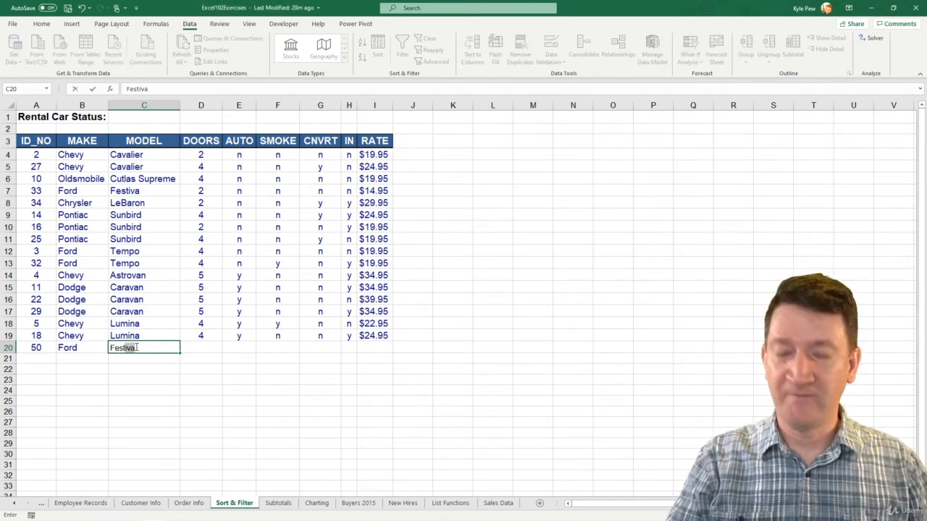
pyautogui.press('BackSpace')
pyautogui.write('stiv')
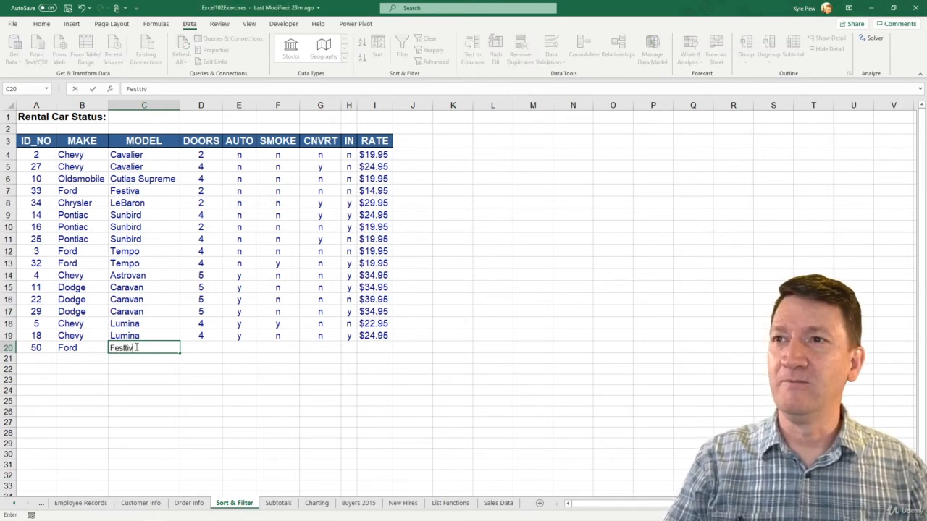
pyautogui.press('BackSpace')
pyautogui.press('BackSpace')
pyautogui.write('iva')
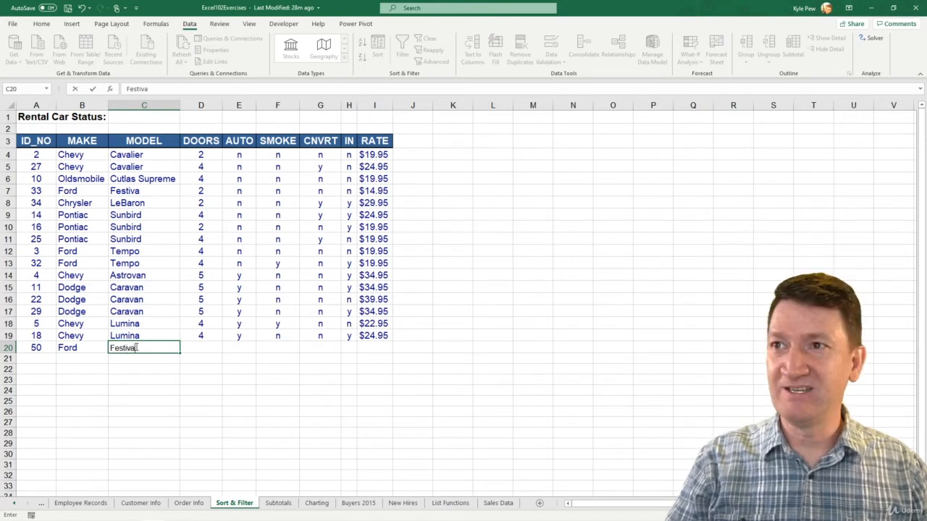
pyautogui.press('Tab')
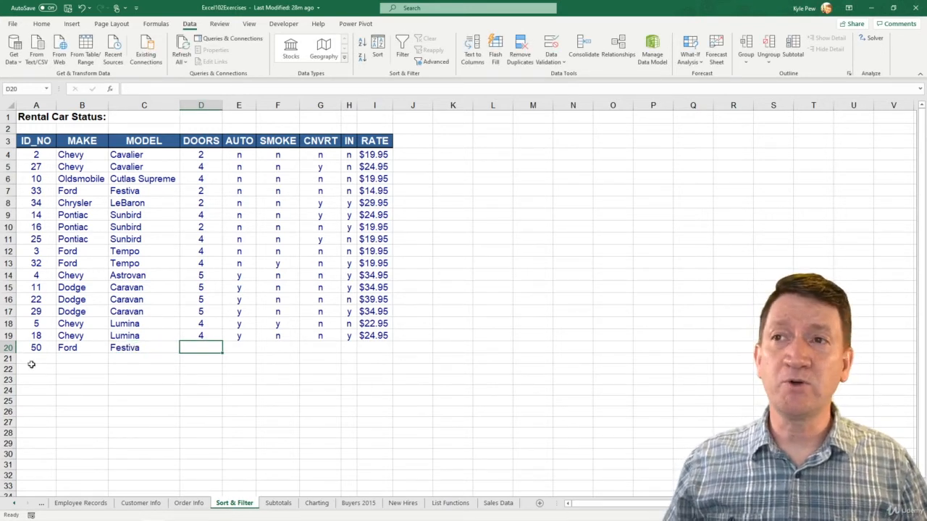
# Step: Check the choices offered by the validation list in MAKE cell B20, leaving its value as is
pyautogui.click(62, 349)
pyautogui.click(114, 350)
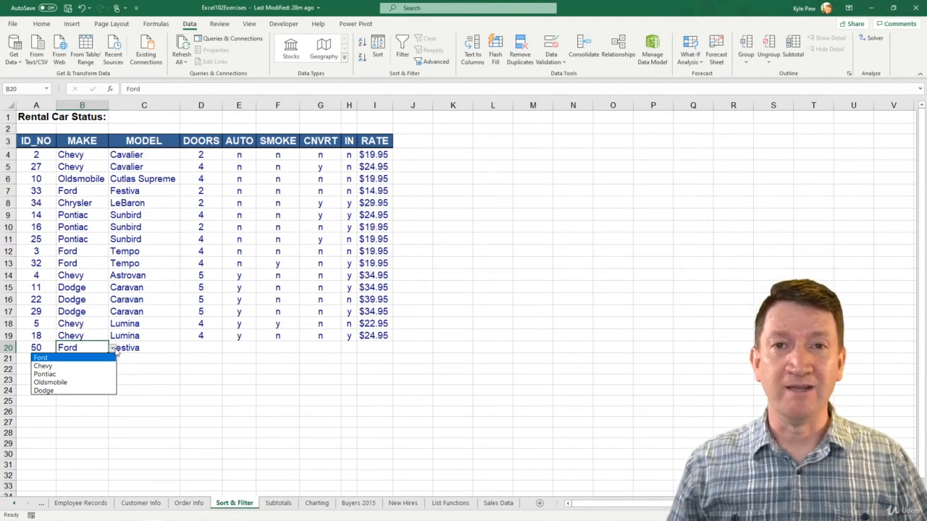
pyautogui.click(91, 154)
# Step: Review the data validation settings of MAKE cells B4:B30 and leave them without making changes
pyautogui.click(92, 154)
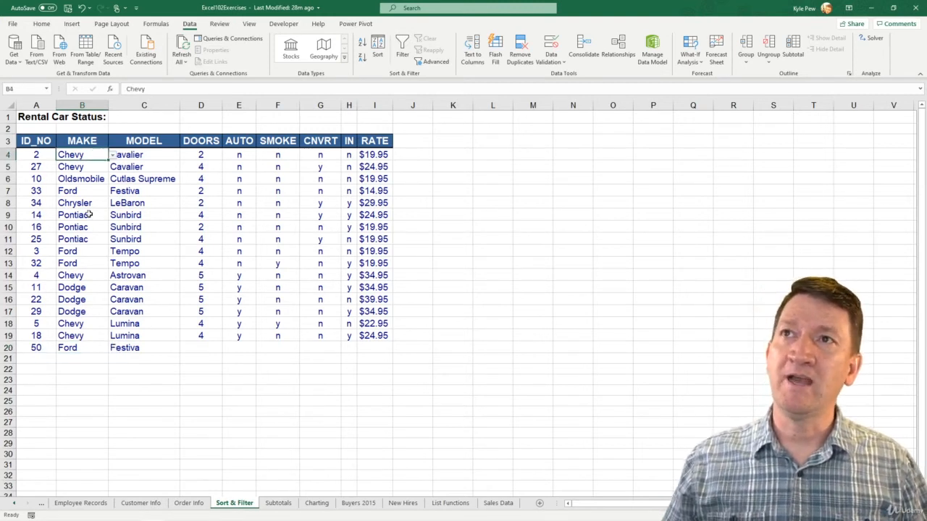
pyautogui.keyDown('shift'); pyautogui.click(78, 452); pyautogui.keyUp('shift')
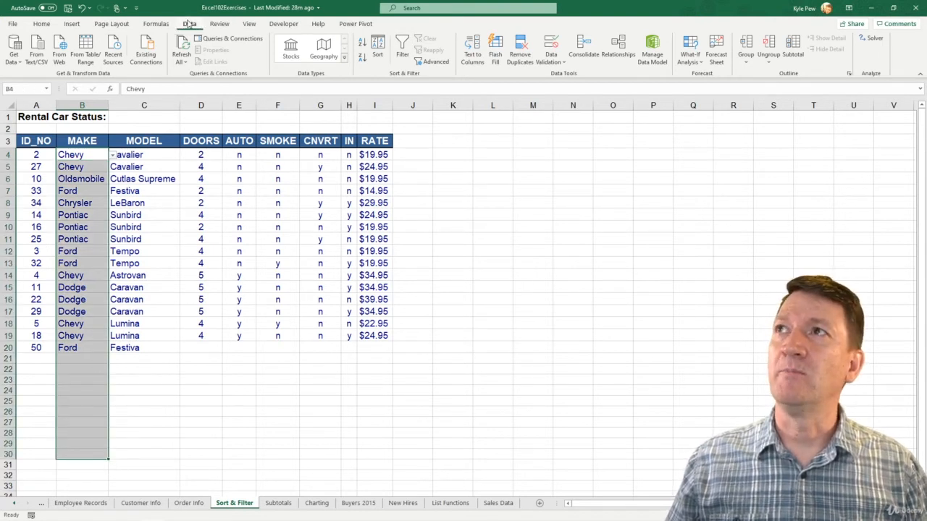
pyautogui.click(562, 61)
pyautogui.click(558, 76)
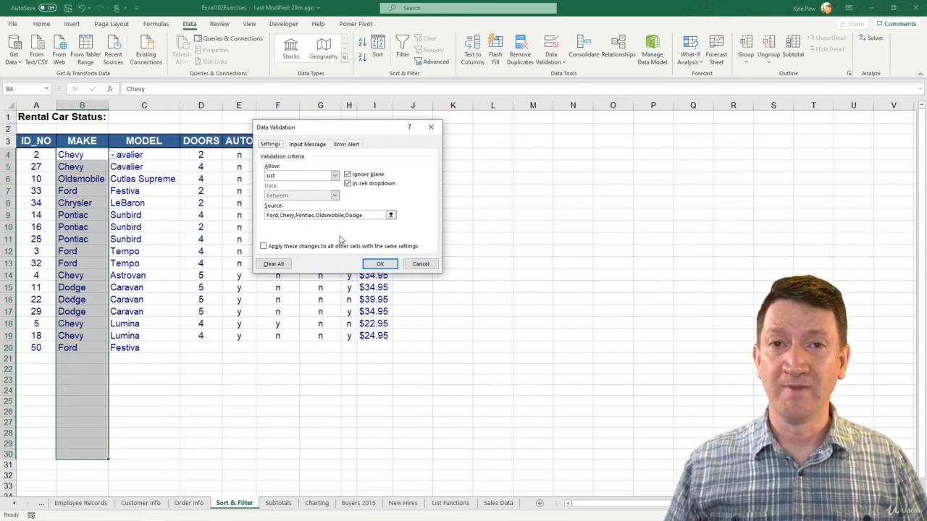
pyautogui.click(415, 263)
# Step: Check the choices offered by the validation list in the empty MAKE cell B21 without picking one
pyautogui.click(97, 357)
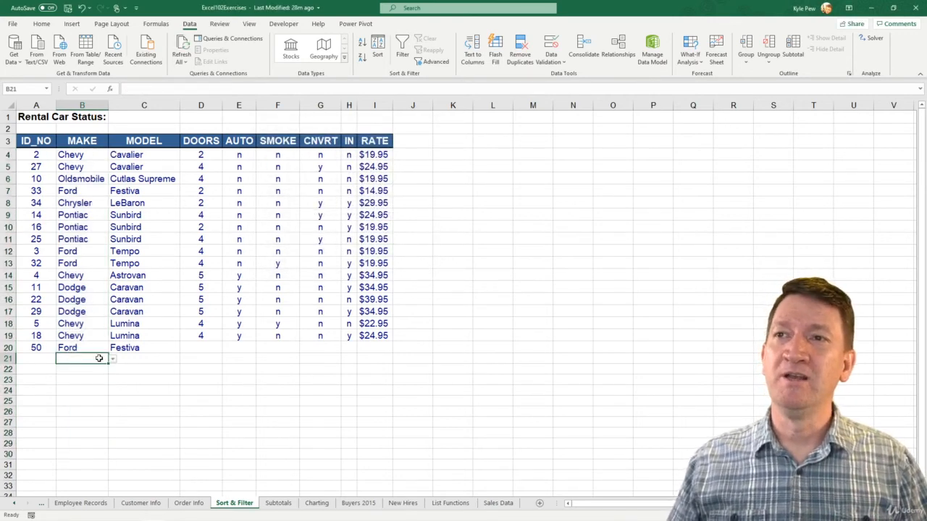
pyautogui.click(112, 360)
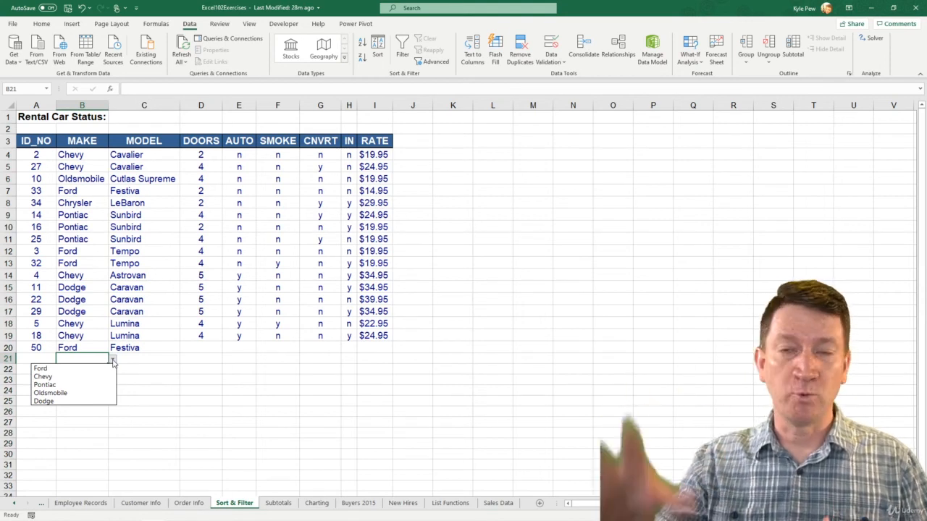
pyautogui.click(85, 156)
# Step: Open the data validation settings for MAKE cells B4:B30
pyautogui.click(85, 156)
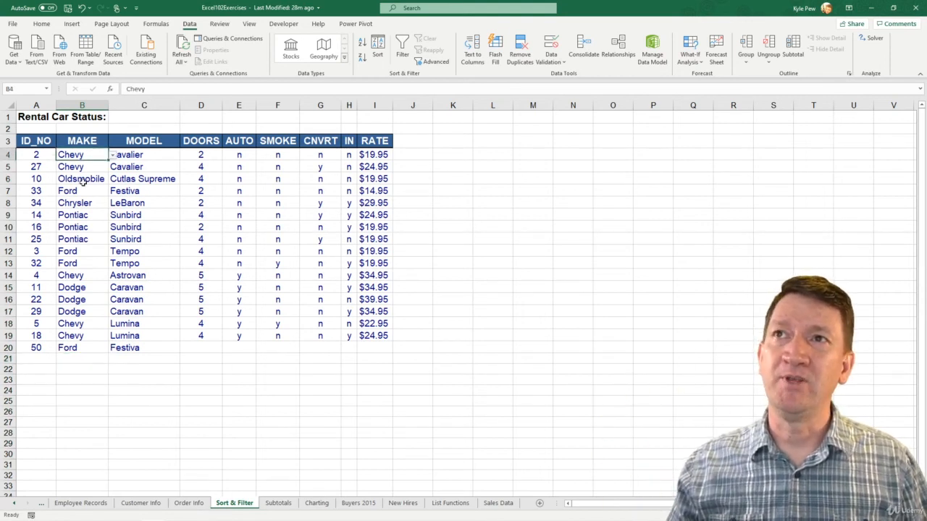
pyautogui.keyDown('shift'); pyautogui.click(78, 454); pyautogui.keyUp('shift')
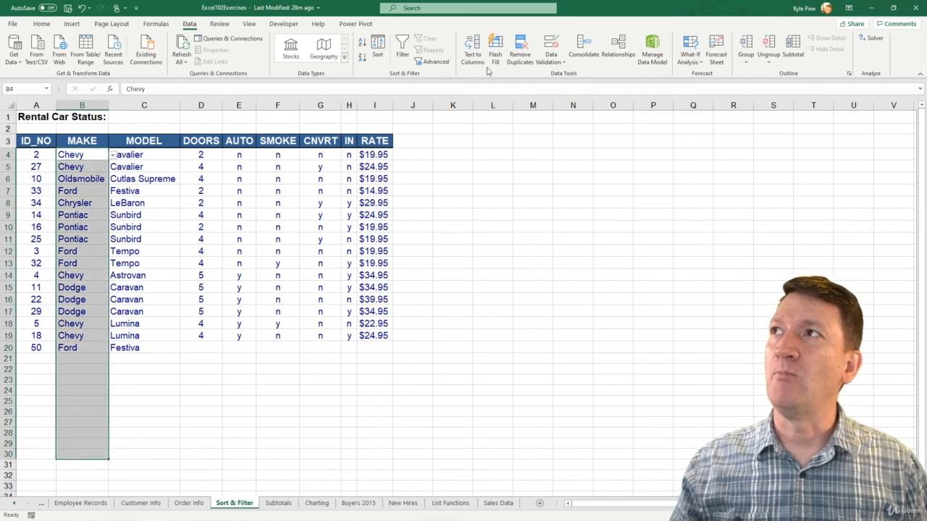
pyautogui.click(546, 64)
pyautogui.click(552, 68)
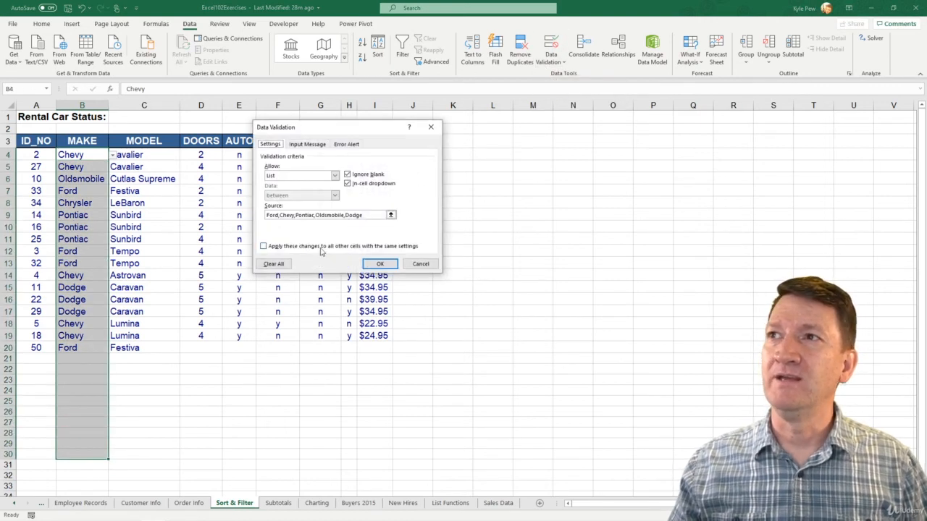